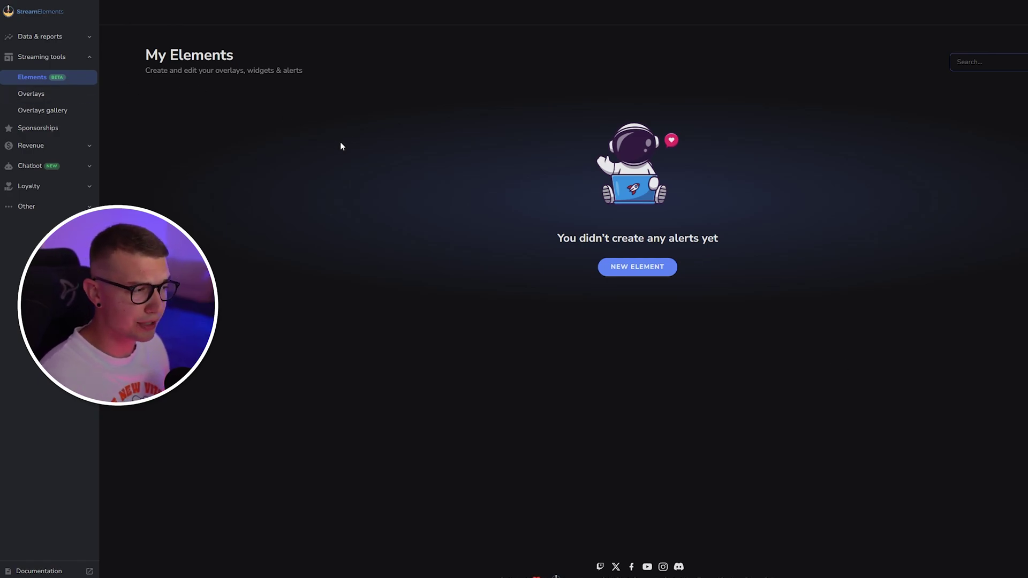
Search the Elements Gallery for 'countdown', view the Countdown Timer result, then return to gallery home
{"action": "left_click", "coordinate": [631, 274]}
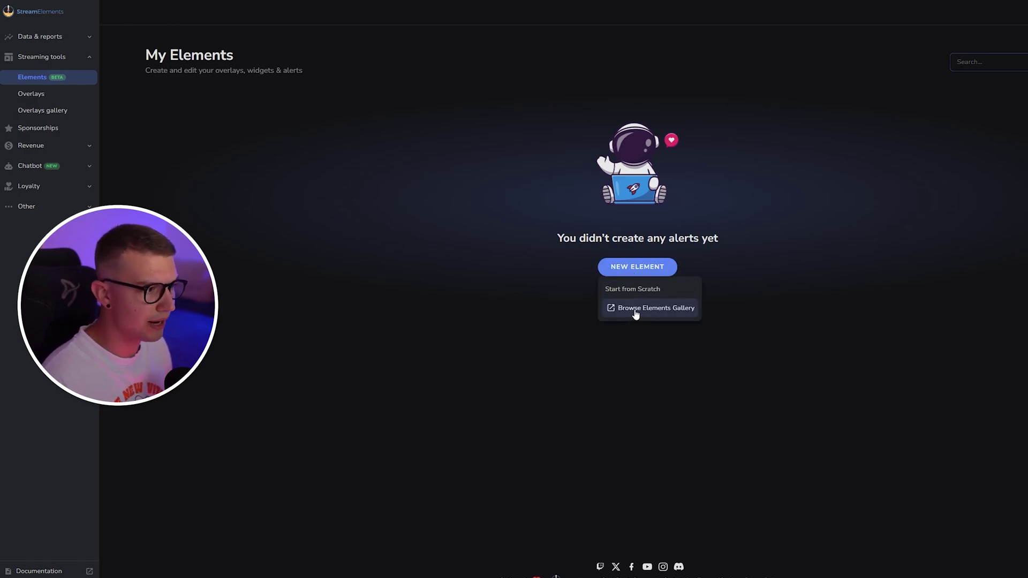
{"action": "left_click", "coordinate": [664, 308]}
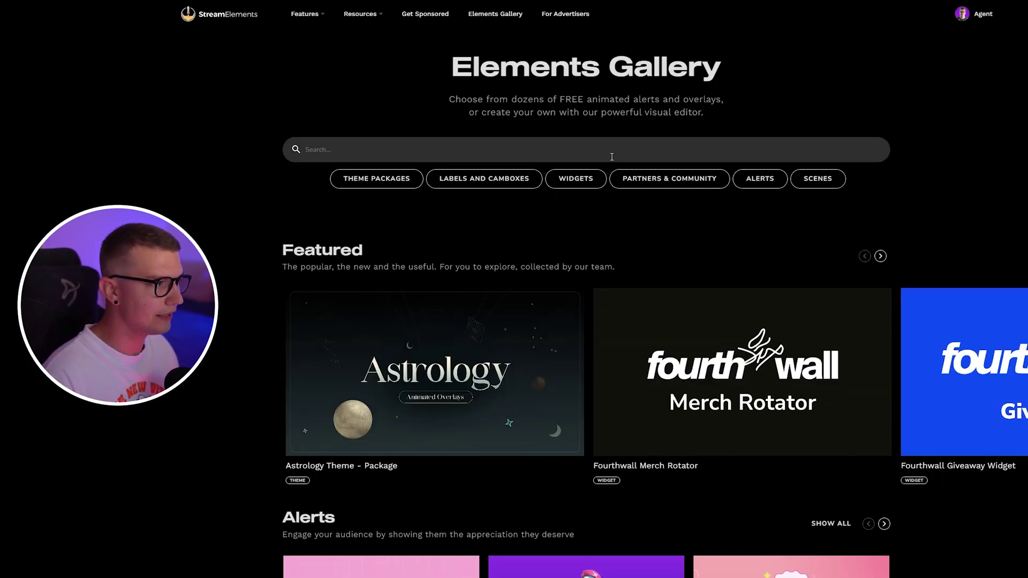
{"action": "scroll", "coordinate": [209, 249], "scroll_direction": "down", "scroll_amount": 1}
{"action": "type", "text": "countdown"}
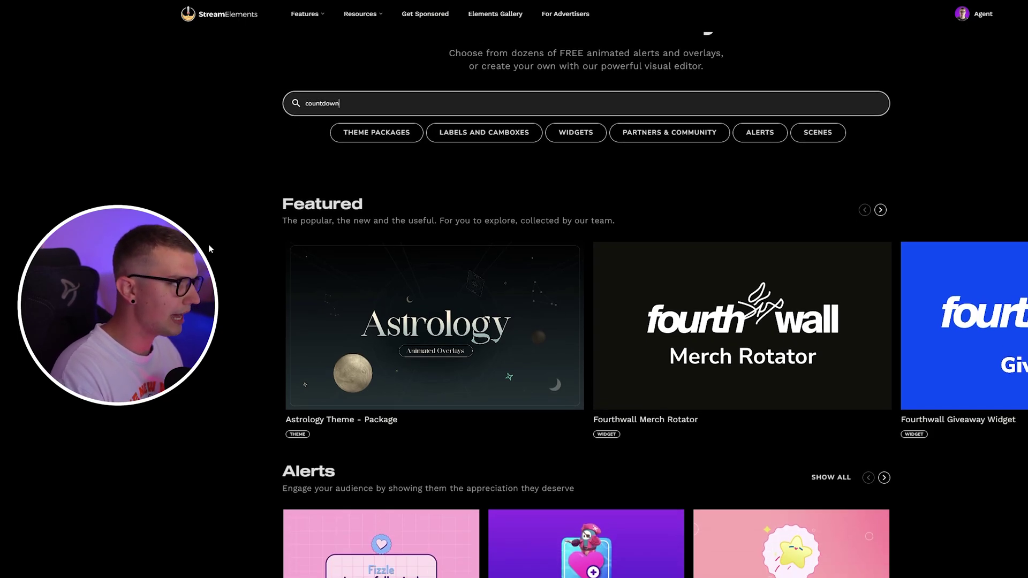
{"action": "key", "text": "Return"}
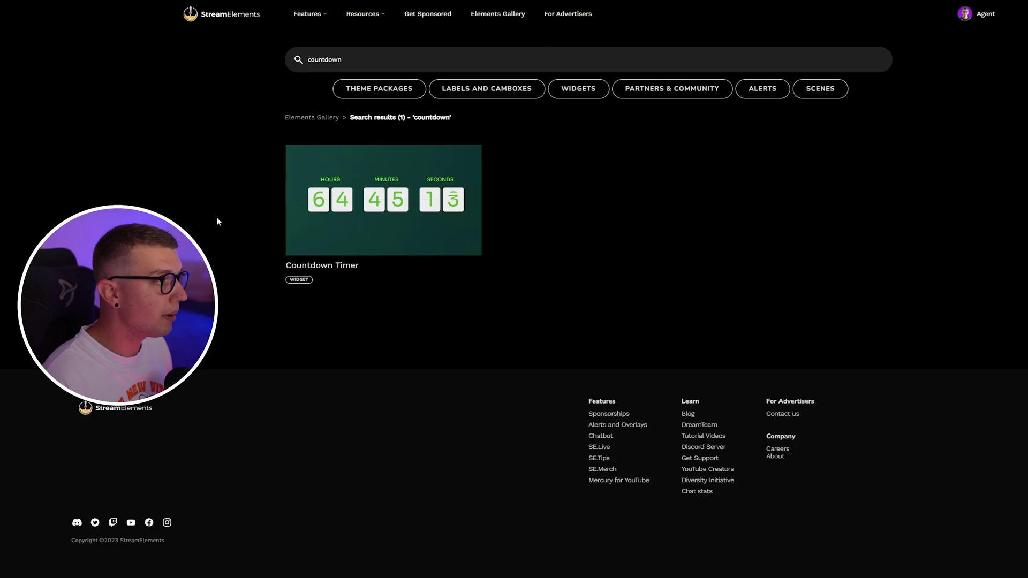
{"action": "key", "text": "alt+Left"}
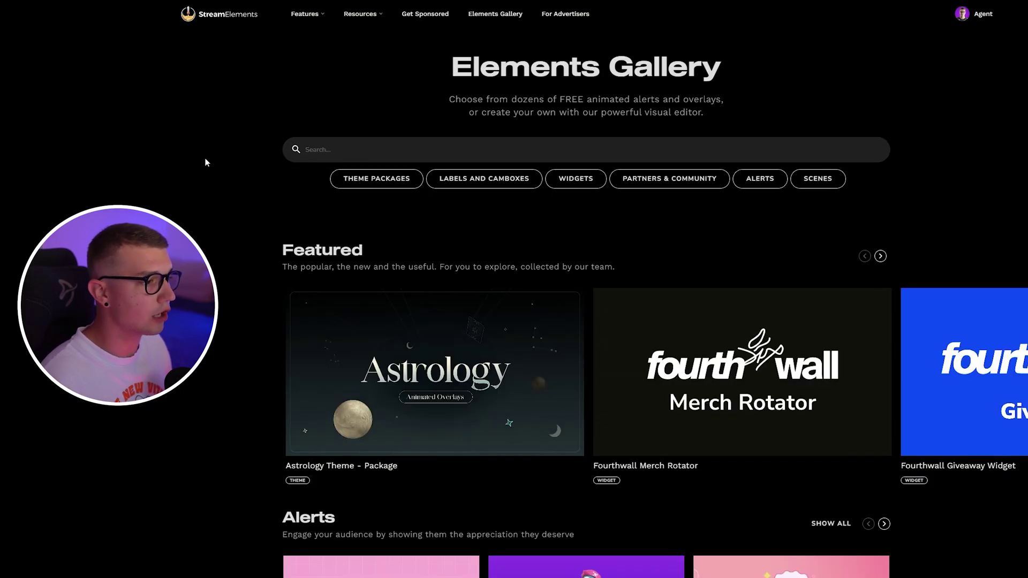
Create a new overlay from the Overlays page, keeping 1080p resolution
{"action": "key", "text": "alt+Left"}
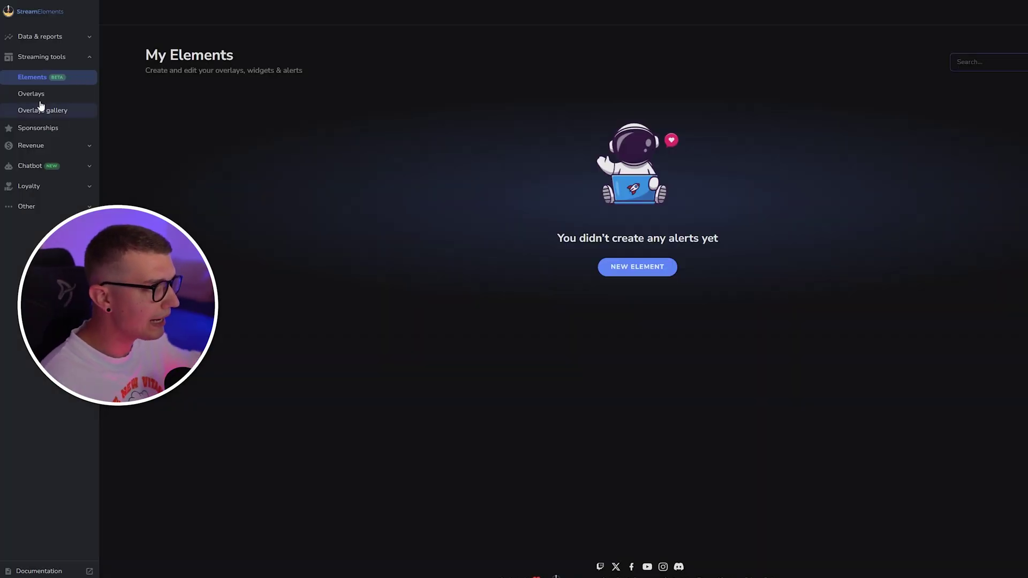
{"action": "left_click", "coordinate": [31, 98]}
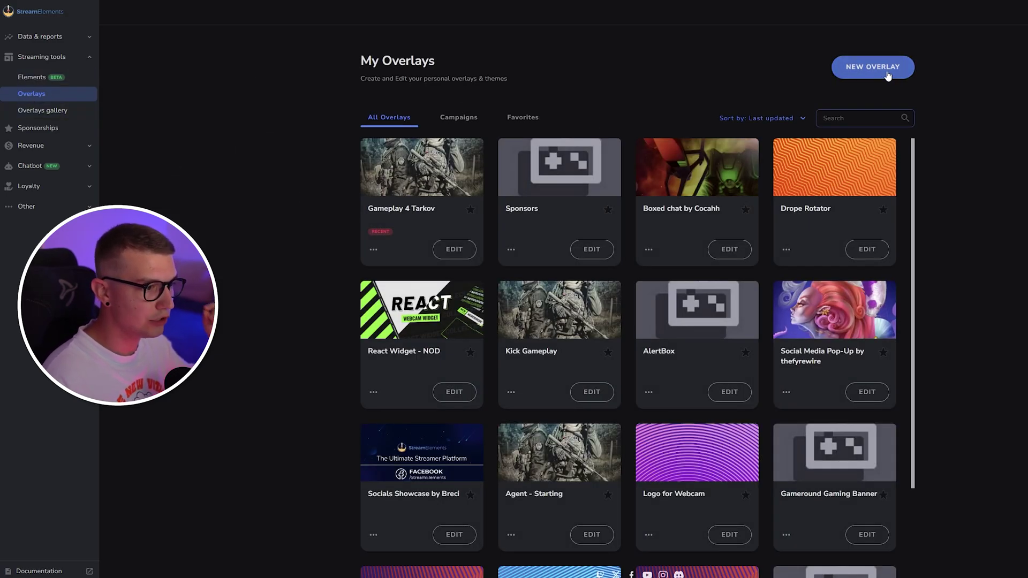
{"action": "left_click", "coordinate": [876, 70]}
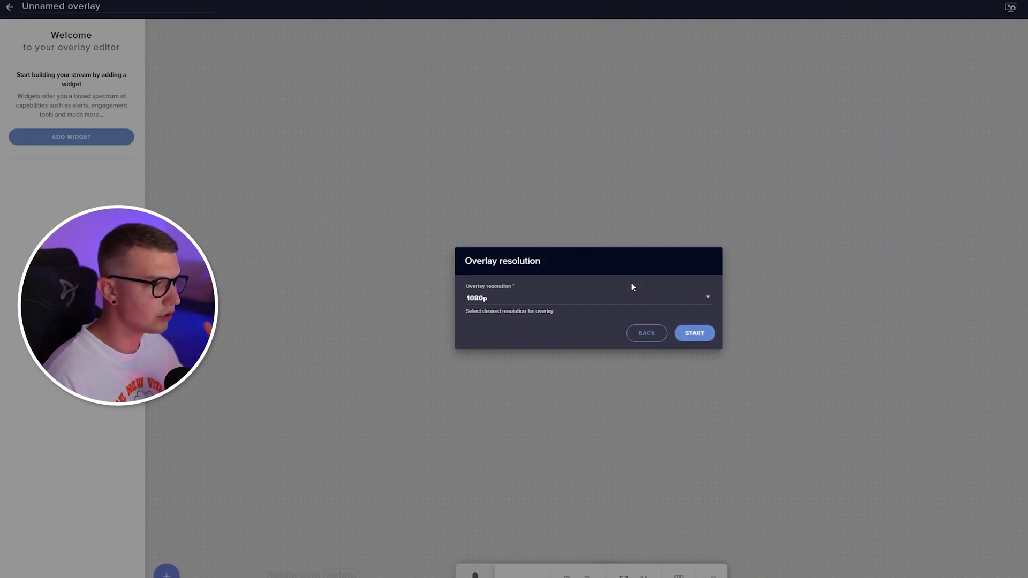
{"action": "left_click", "coordinate": [507, 300]}
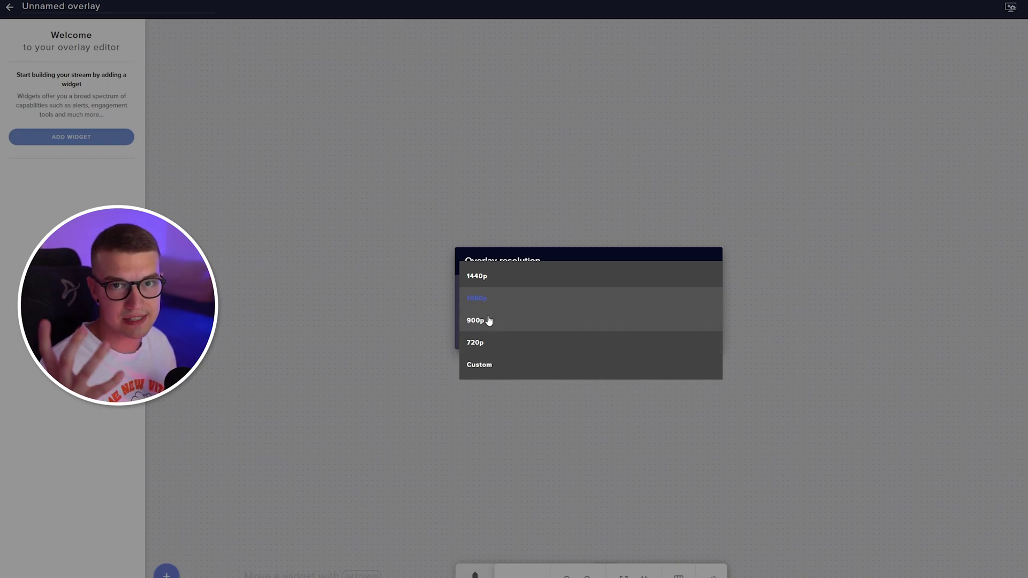
{"action": "left_click", "coordinate": [482, 298]}
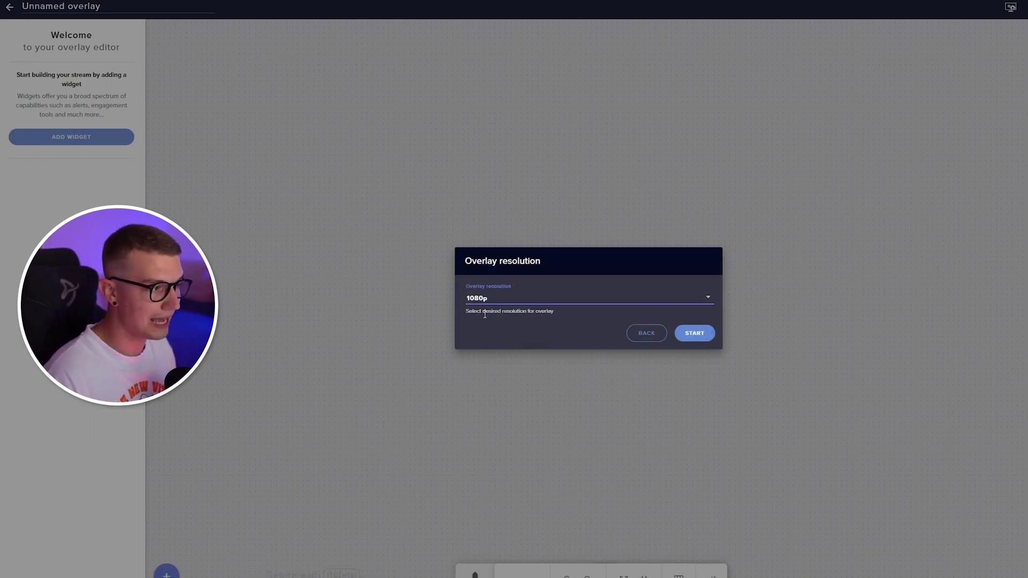
{"action": "left_click", "coordinate": [696, 339]}
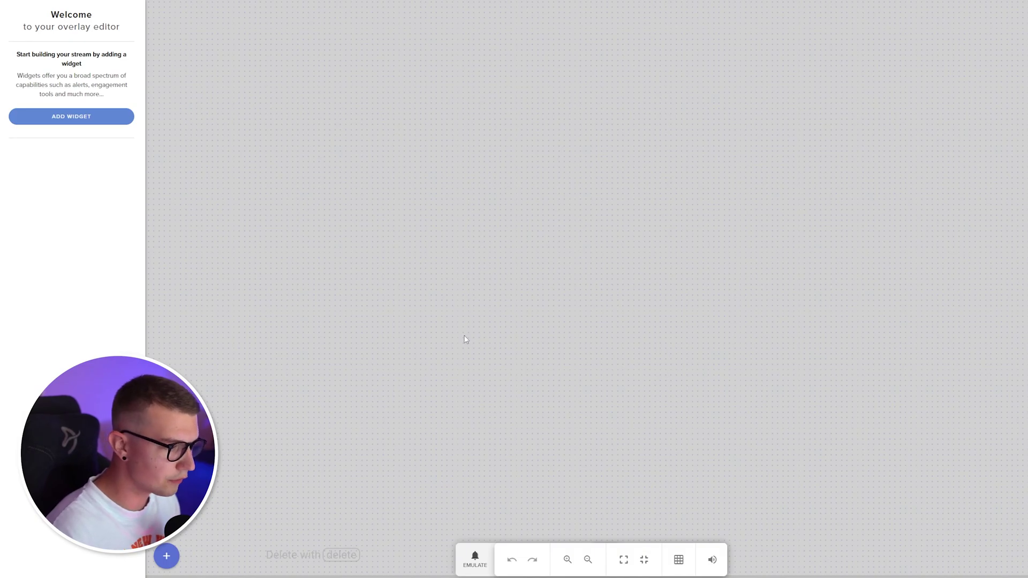
Add an Engagement > Countdown widget and change its Minutes from 10 to 5
{"action": "left_click", "coordinate": [166, 557]}
{"action": "mouse_move", "coordinate": [199, 381]}
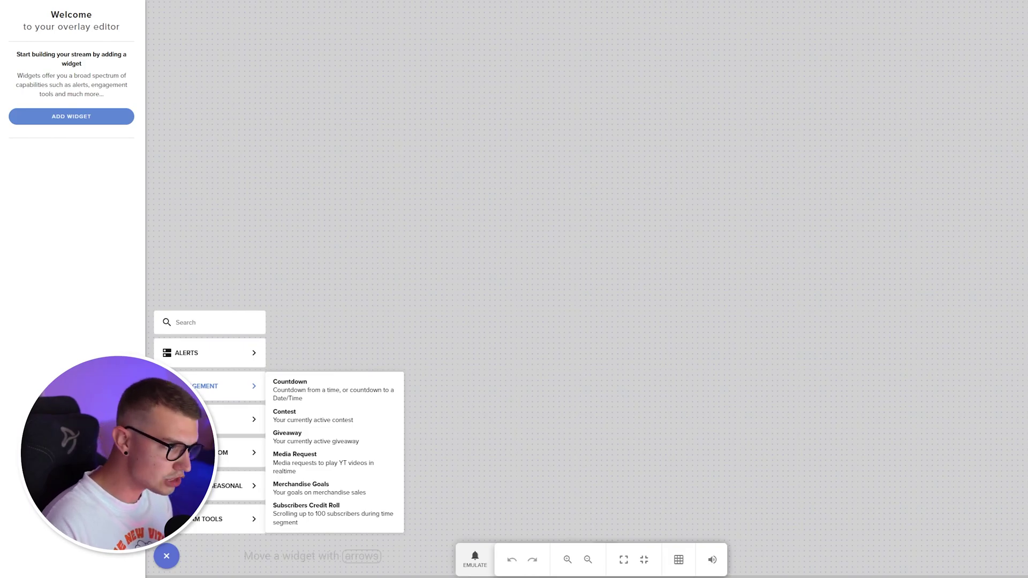
{"action": "left_click", "coordinate": [313, 394]}
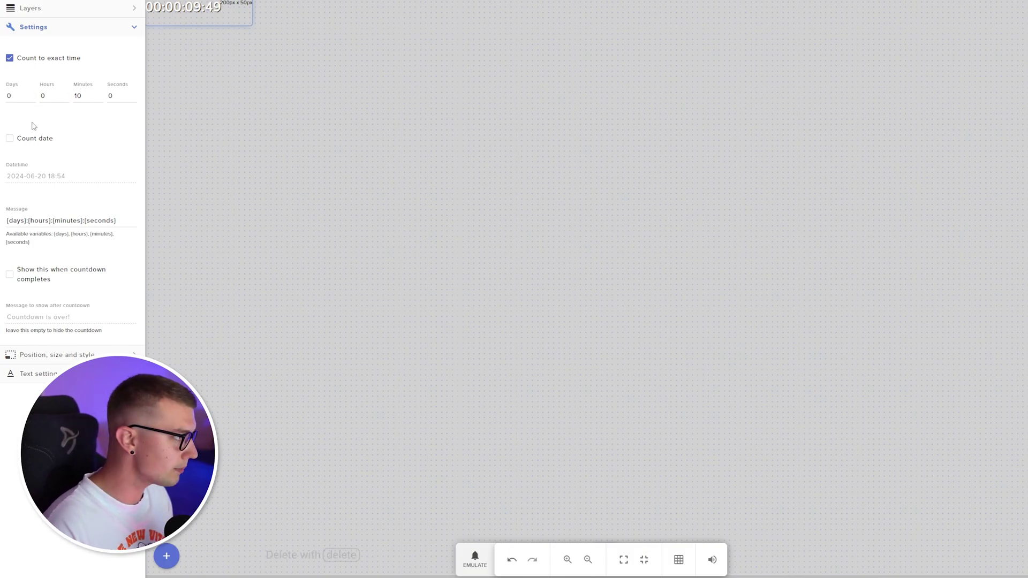
{"action": "double_click", "coordinate": [84, 99]}
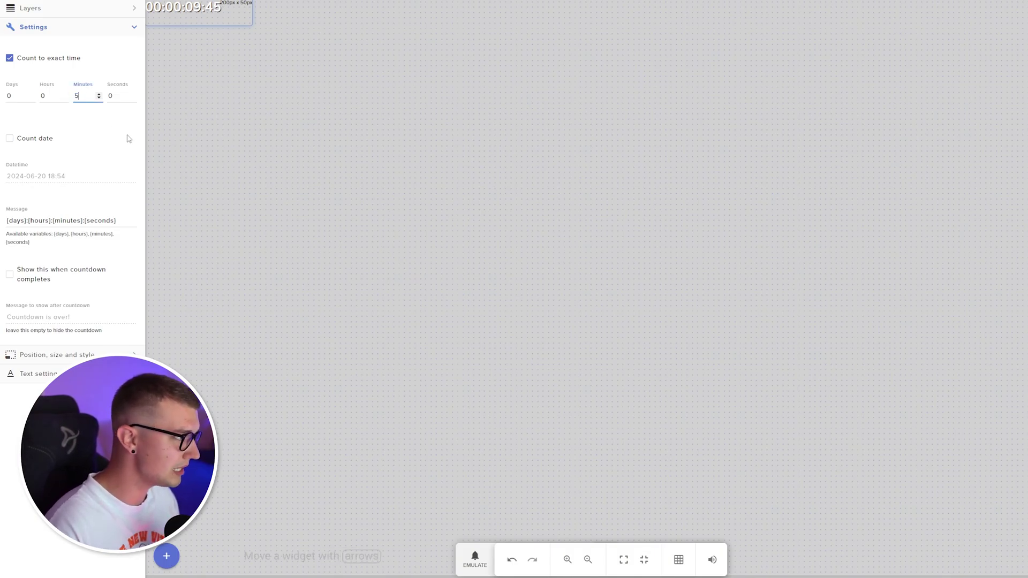
{"action": "left_click", "coordinate": [129, 139]}
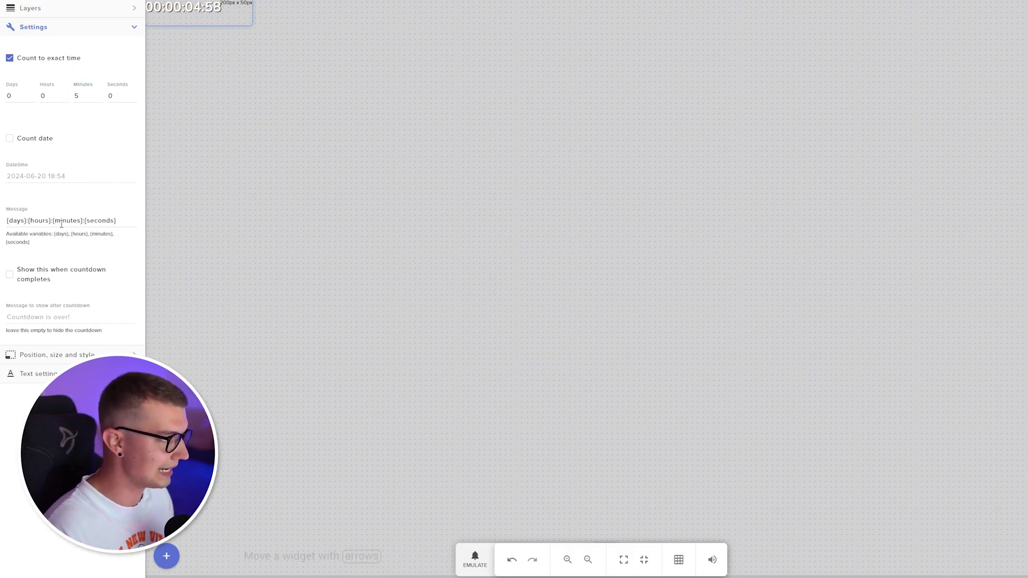
{"action": "left_click", "coordinate": [38, 374]}
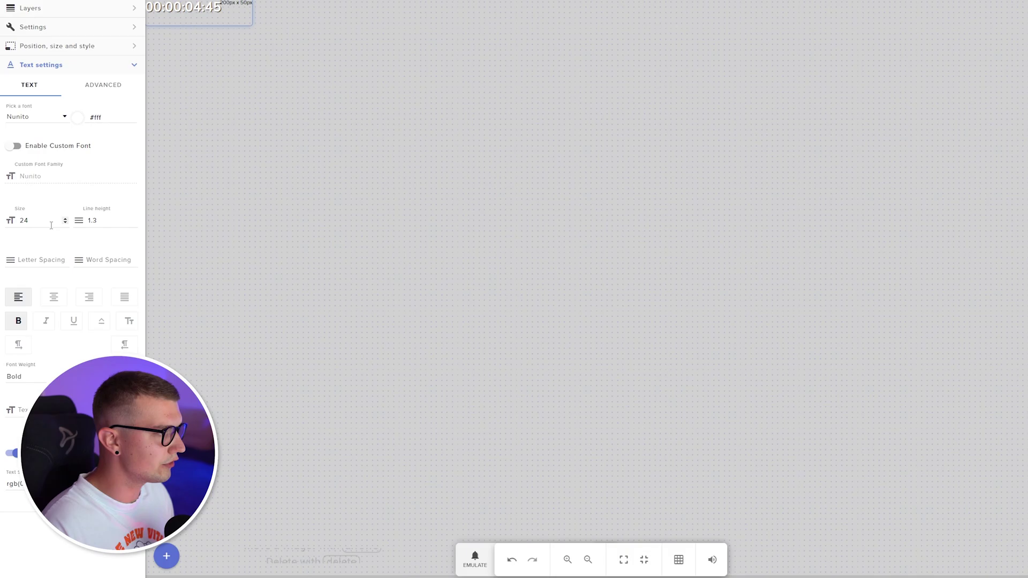
Centre-align the countdown text and center the widget at top 515px, left 860px
{"action": "left_click", "coordinate": [55, 298]}
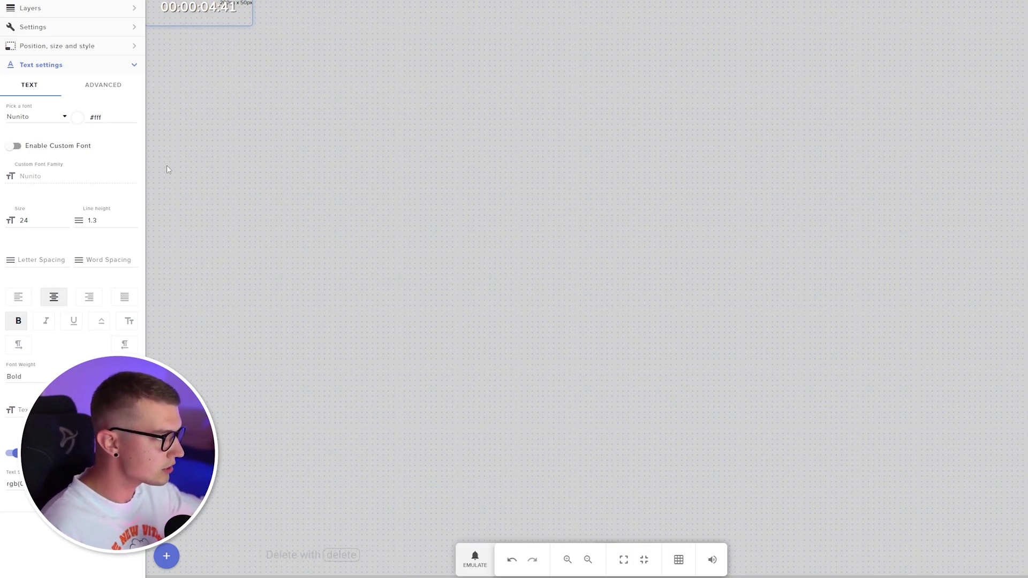
{"action": "left_click", "coordinate": [74, 54]}
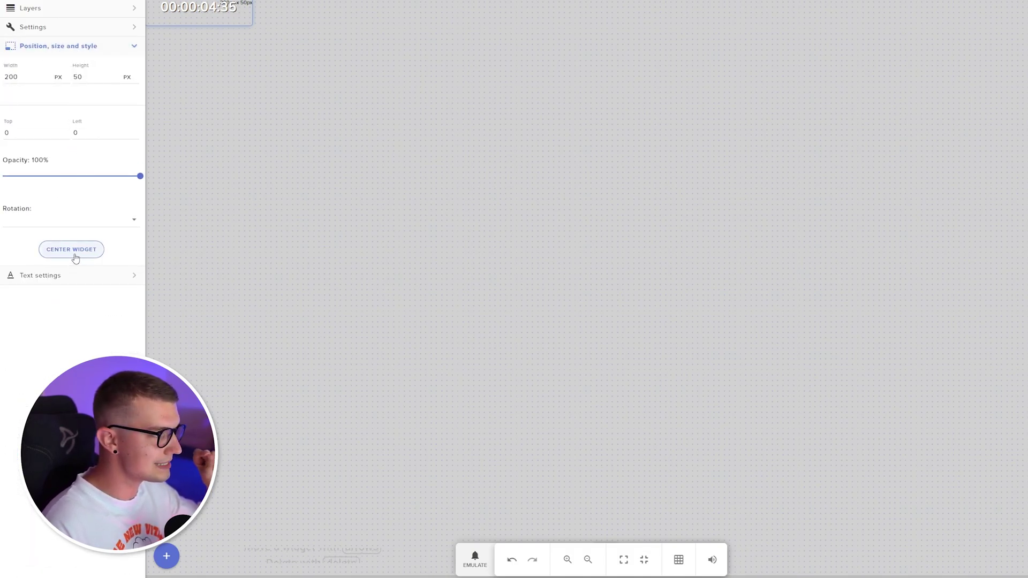
{"action": "left_click", "coordinate": [73, 256]}
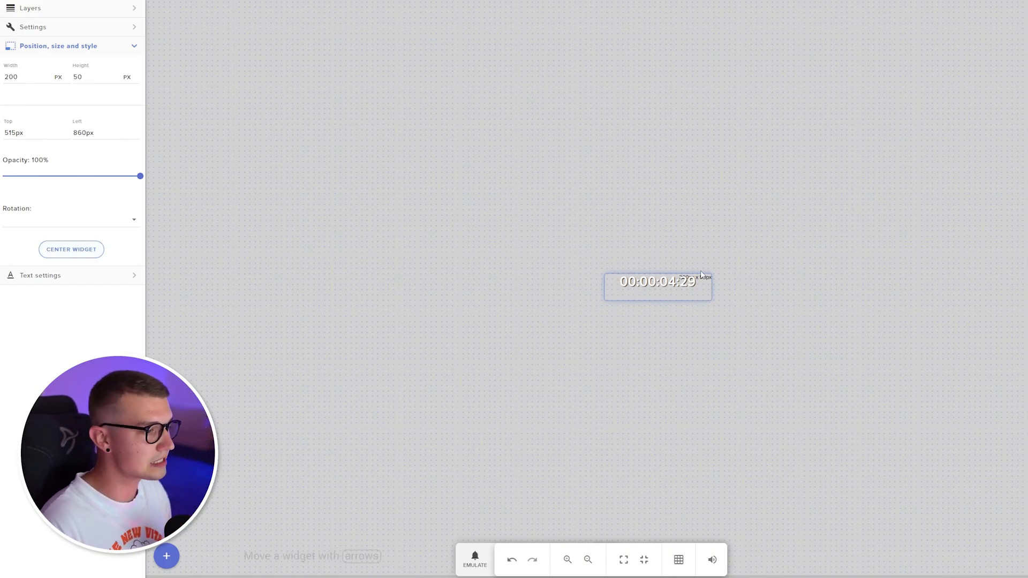
{"action": "left_click", "coordinate": [116, 27]}
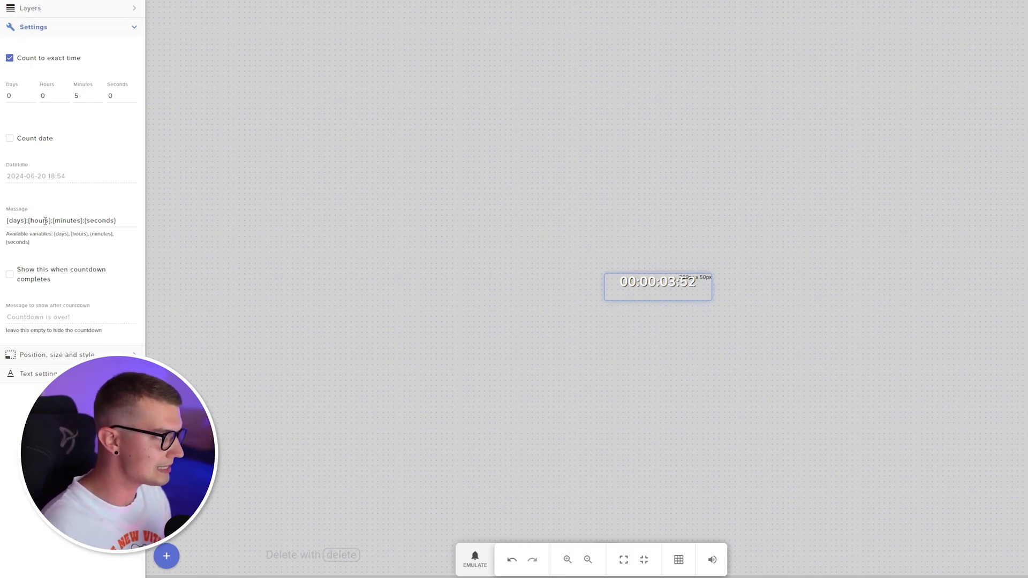
Delete {days}:{hours}: from the Message field, leaving {minutes}:{seconds}
{"action": "left_click_drag", "start_coordinate": [53, 220], "coordinate": [1, 223]}
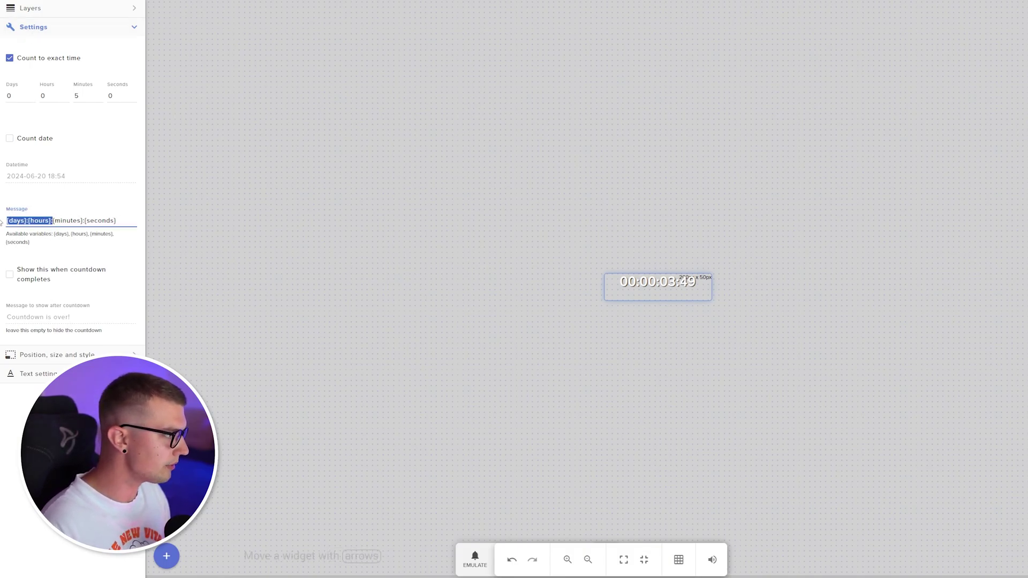
{"action": "key", "text": "BackSpace"}
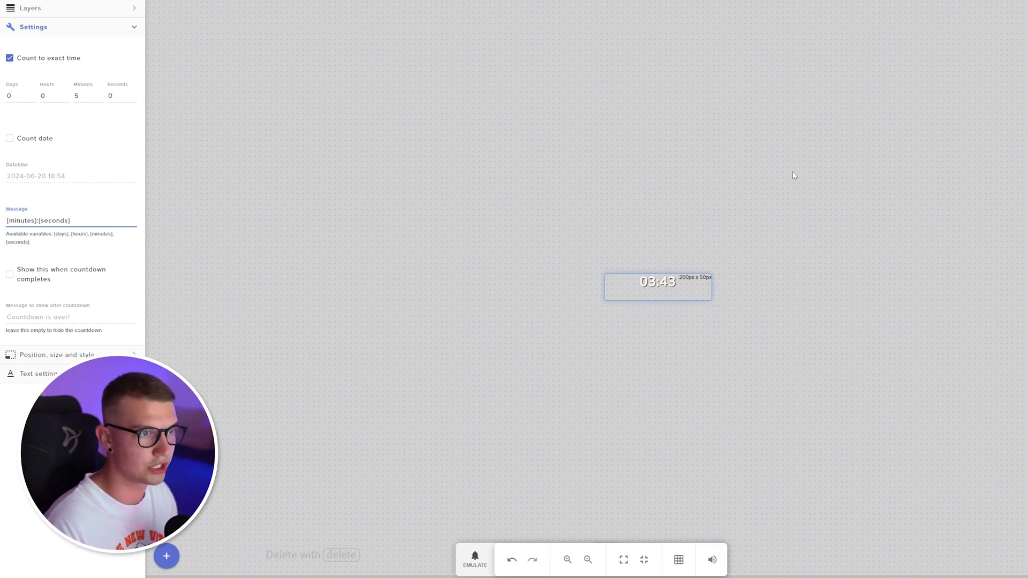
Save the overlay under the name 'Countdown'
{"action": "left_click", "coordinate": [1000, 12]}
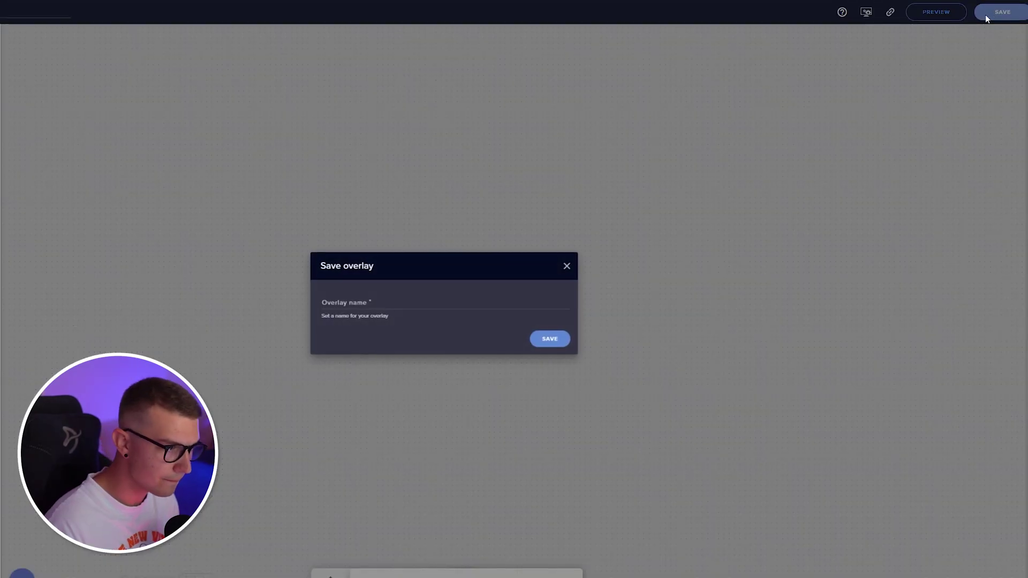
{"action": "left_click", "coordinate": [352, 305]}
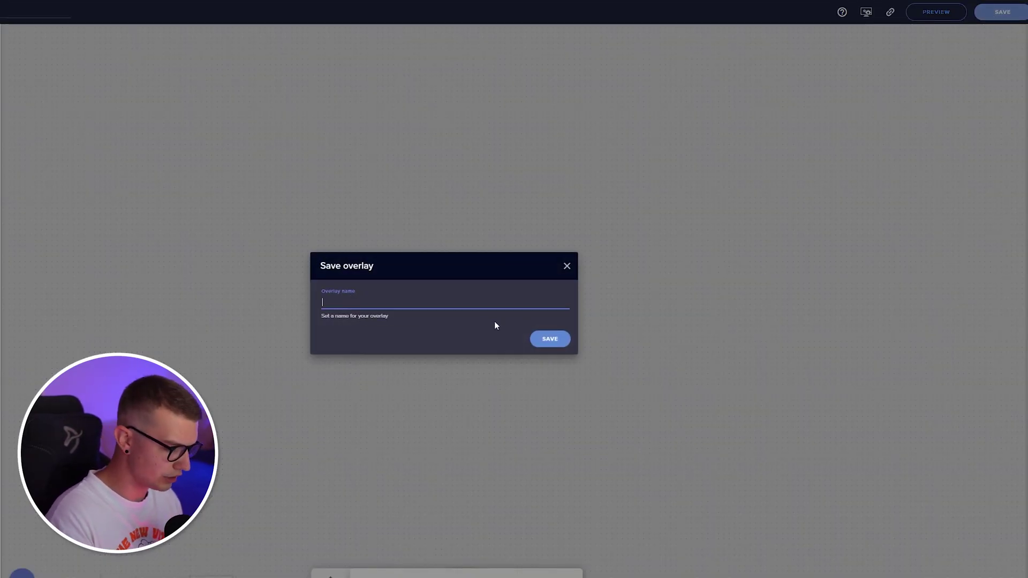
{"action": "type", "text": "Countdown"}
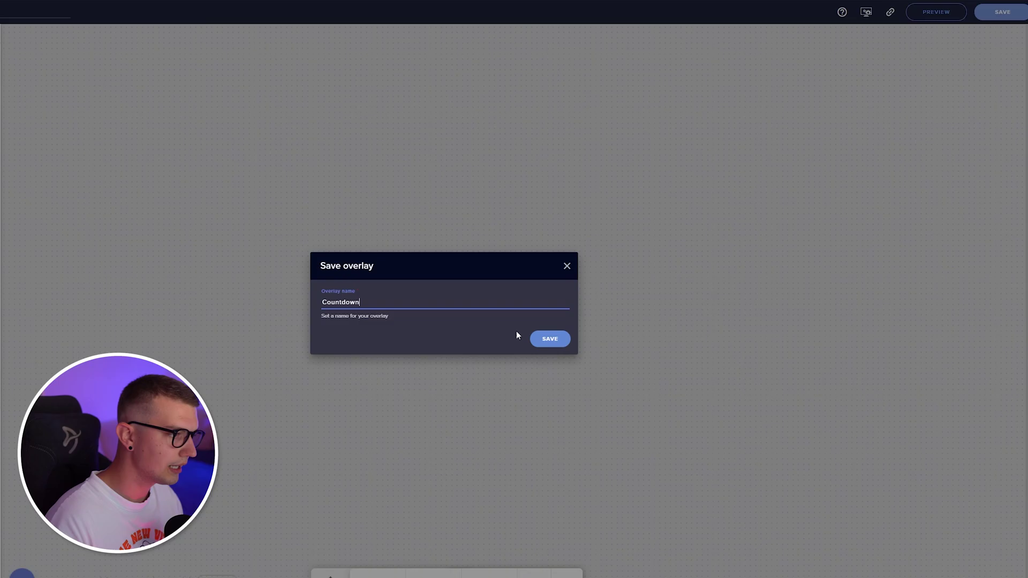
{"action": "left_click", "coordinate": [550, 339]}
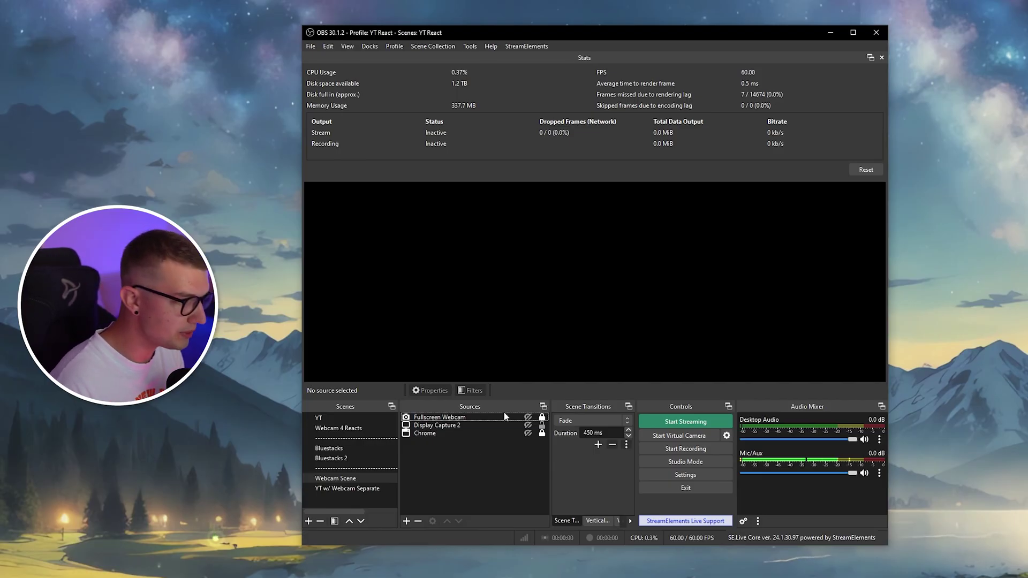
Add a new Browser source in OBS named 'Countdown'
{"action": "left_click", "coordinate": [406, 522]}
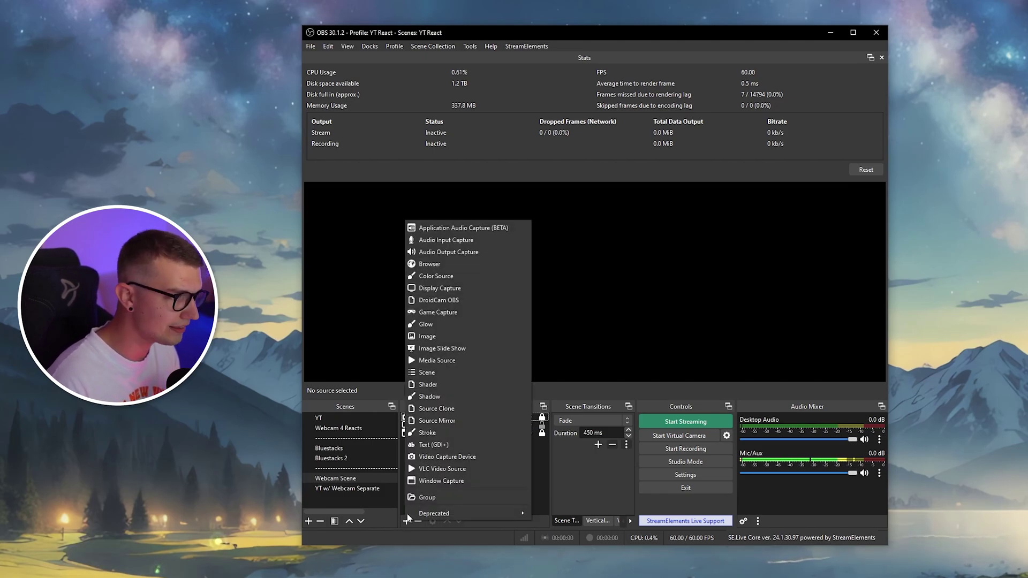
{"action": "left_click", "coordinate": [430, 264]}
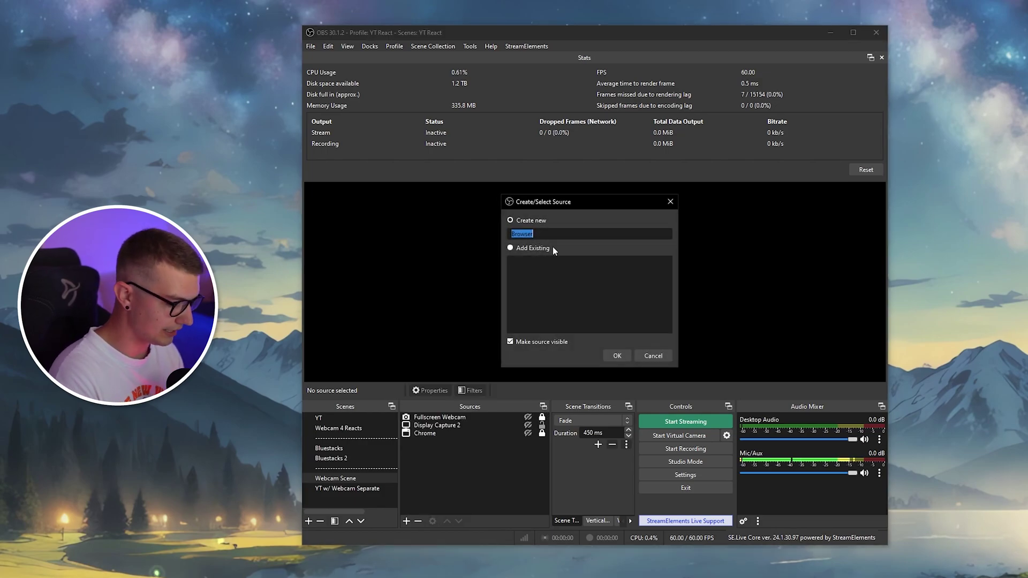
{"action": "type", "text": "Countdown"}
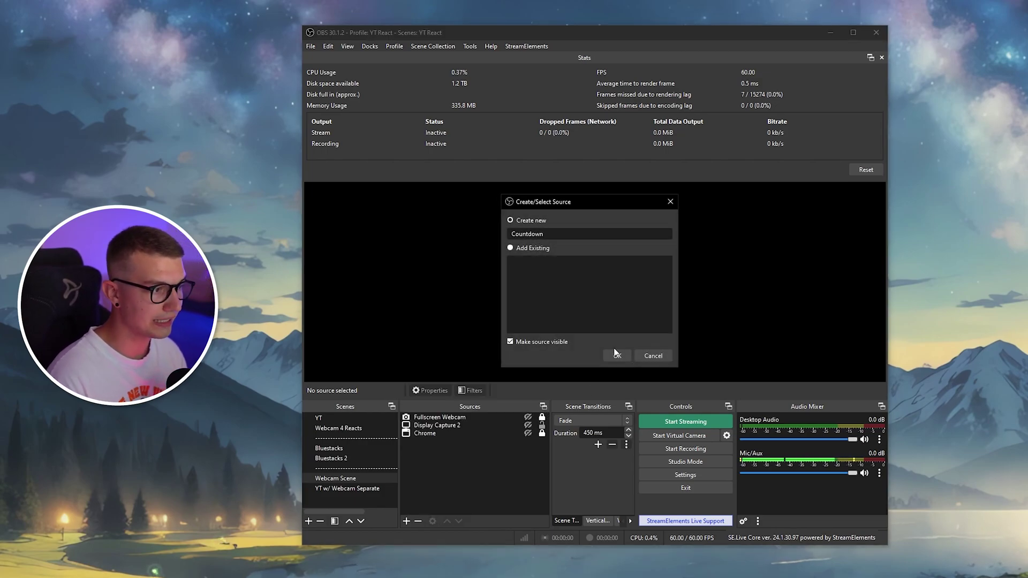
{"action": "left_click", "coordinate": [617, 356]}
Set the source URL to the pasted StreamElements overlay link, width 1920 and height 1080
{"action": "left_click_drag", "start_coordinate": [581, 306], "coordinate": [410, 304]}
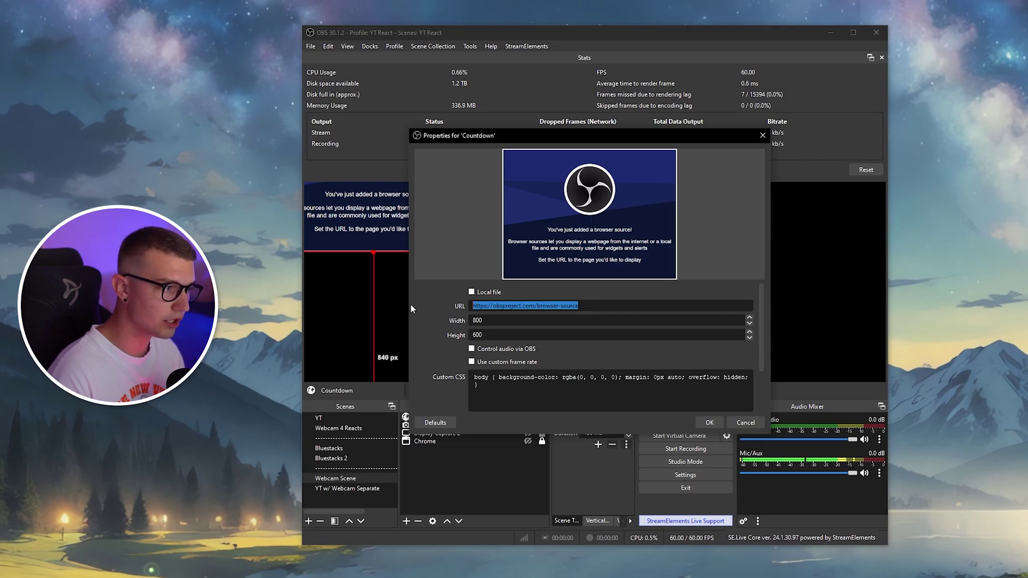
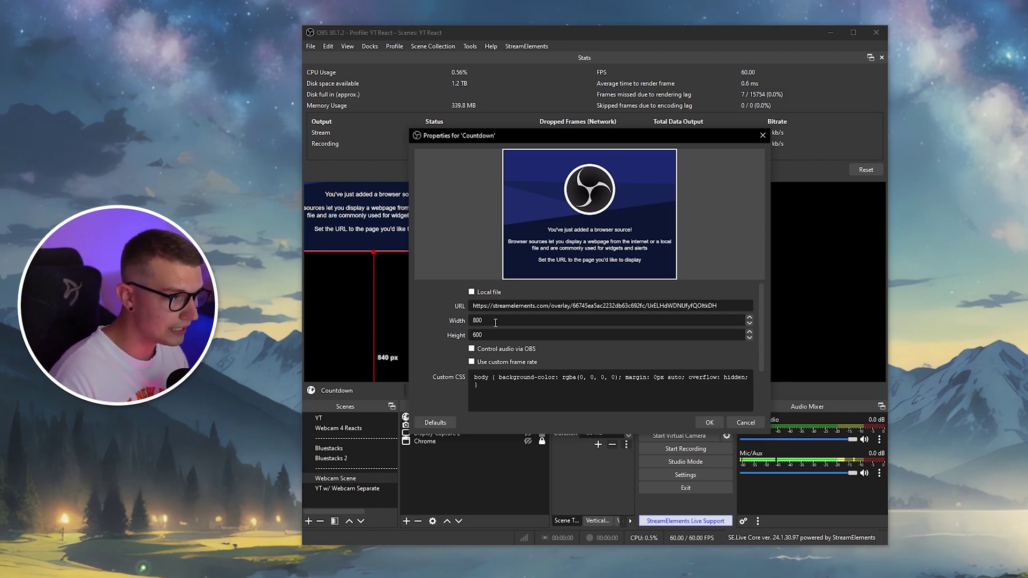
{"action": "key", "text": "Tab"}
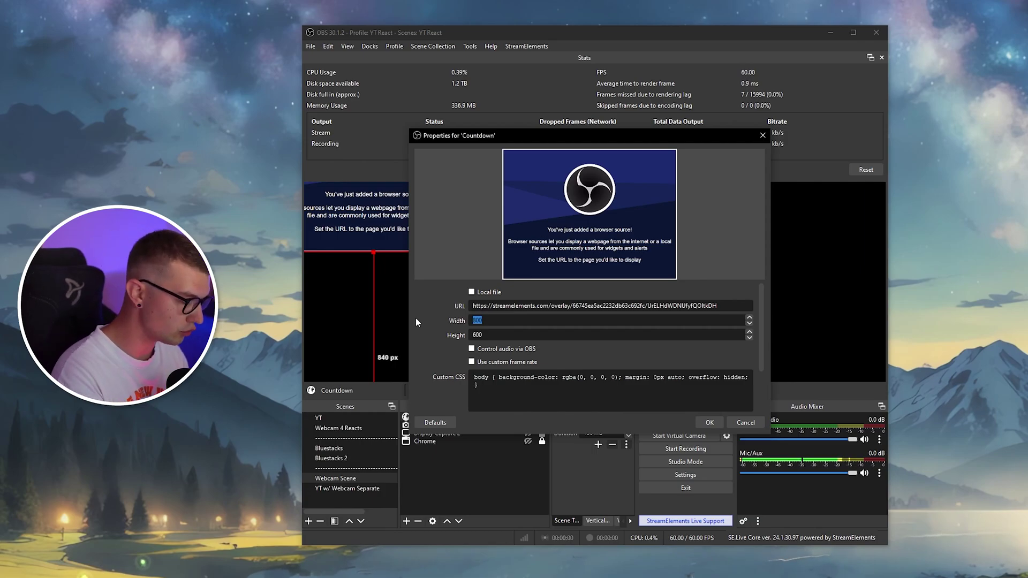
{"action": "type", "text": "1920"}
{"action": "key", "text": "Tab"}
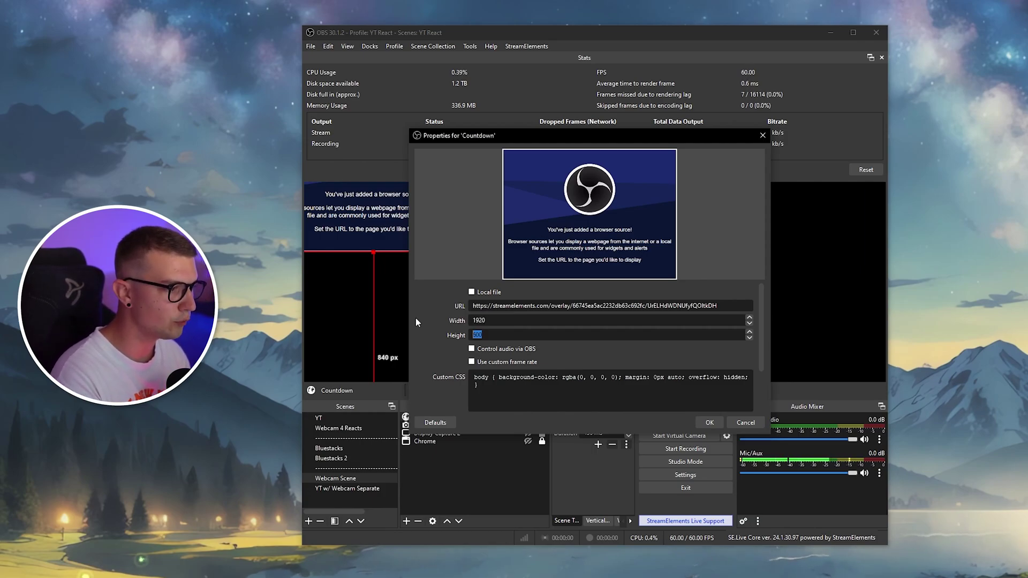
{"action": "type", "text": "1080"}
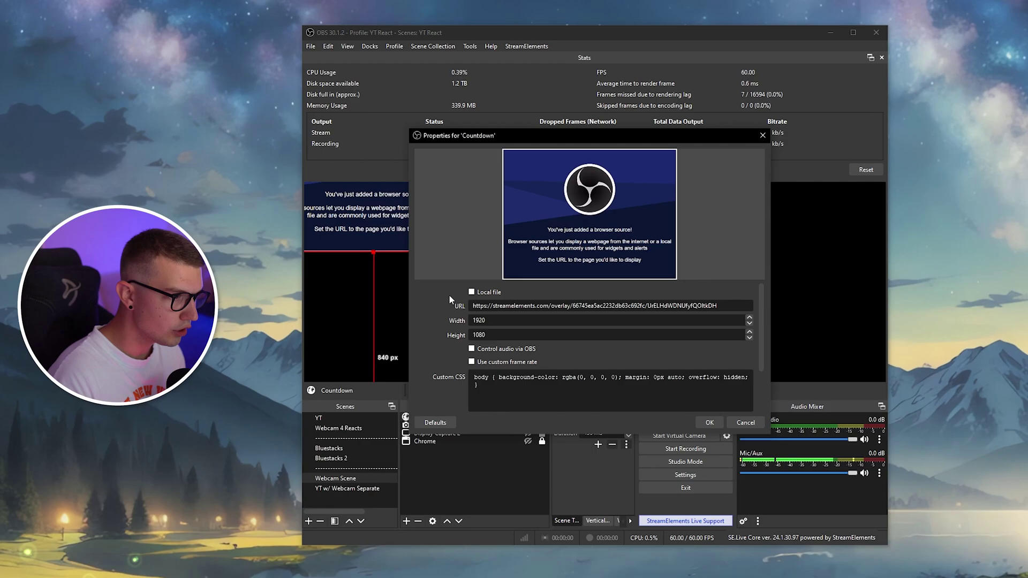
{"action": "left_click", "coordinate": [710, 422]}
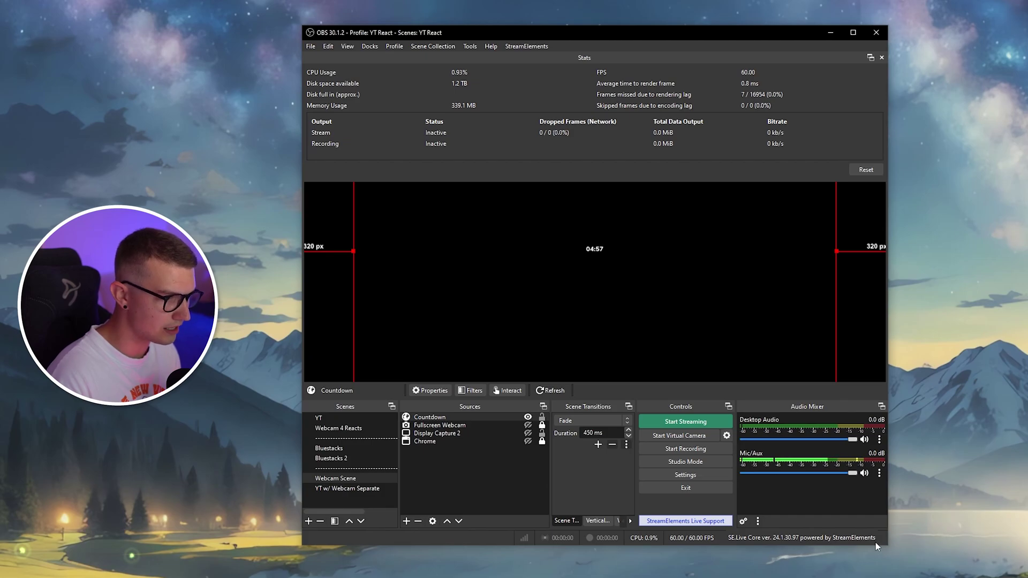
Enlarge the OBS window, then resize and reposition the Countdown source in the preview
{"action": "left_click_drag", "start_coordinate": [888, 547], "coordinate": [947, 577]}
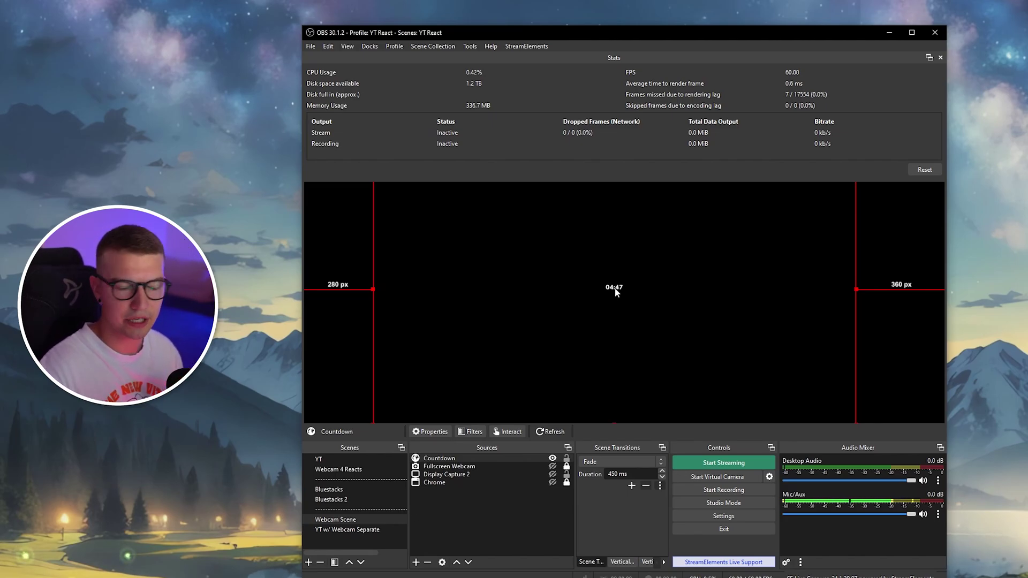
{"action": "left_click_drag", "start_coordinate": [679, 281], "coordinate": [652, 321]}
{"action": "left_click_drag", "start_coordinate": [776, 389], "coordinate": [672, 340]}
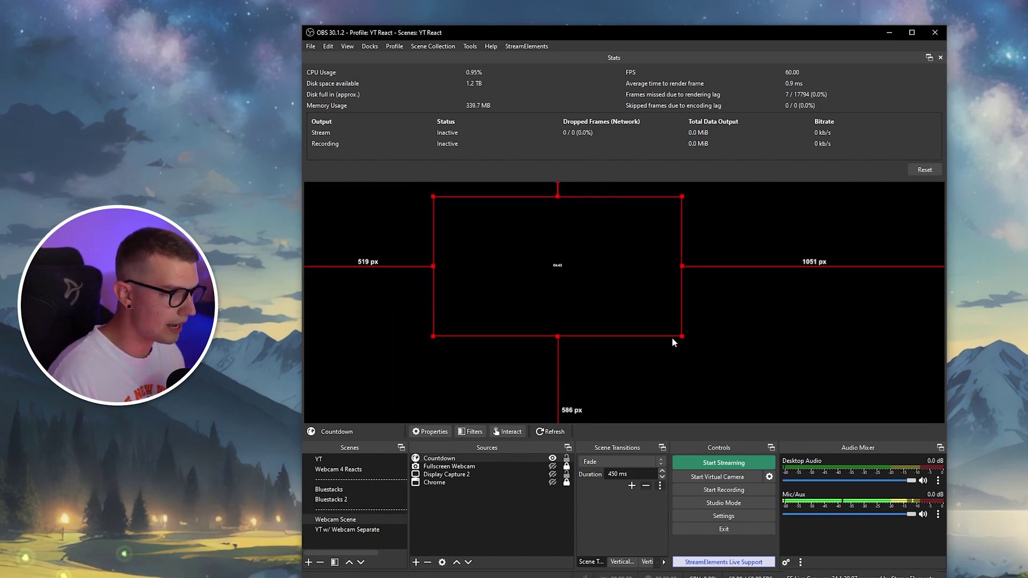
{"action": "left_click_drag", "start_coordinate": [572, 276], "coordinate": [435, 236]}
{"action": "left_click_drag", "start_coordinate": [534, 299], "coordinate": [771, 396]}
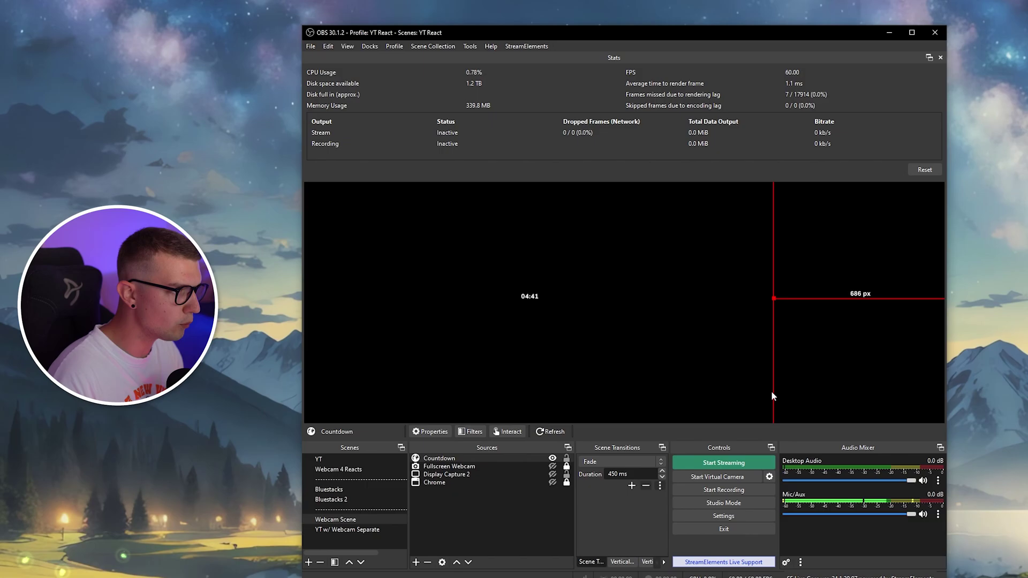
{"action": "left_click_drag", "start_coordinate": [583, 278], "coordinate": [625, 278]}
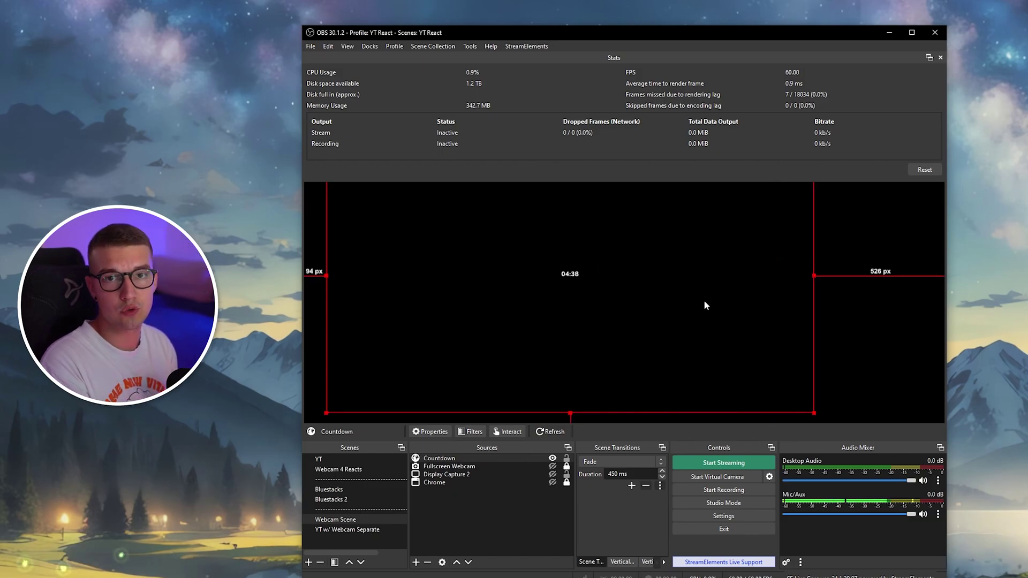